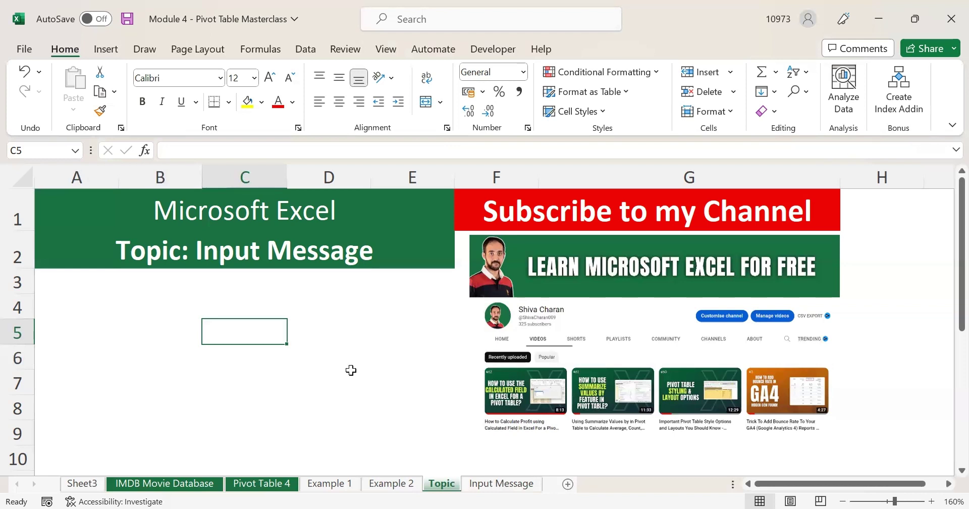
Step: Go from the Topic title to the Input Message sheet with the Book a Consultation form
left_click(378, 253)
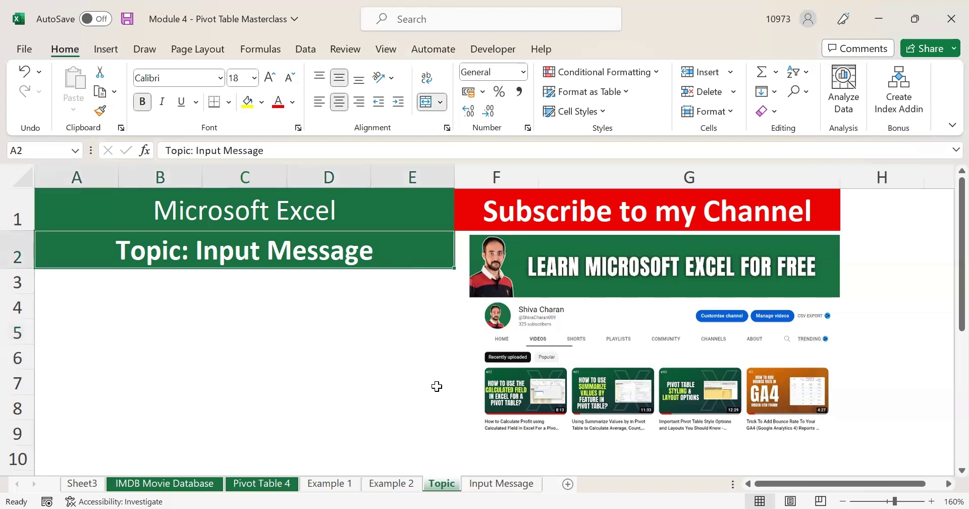
left_click(499, 484)
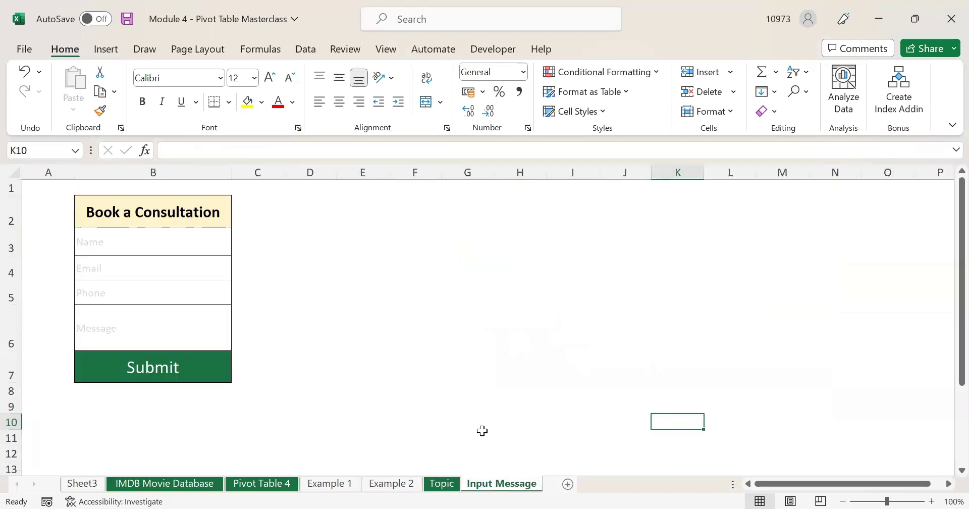
Step: Select the form from its title down to Message, then just the Name-to-Message input cells
left_click(397, 353)
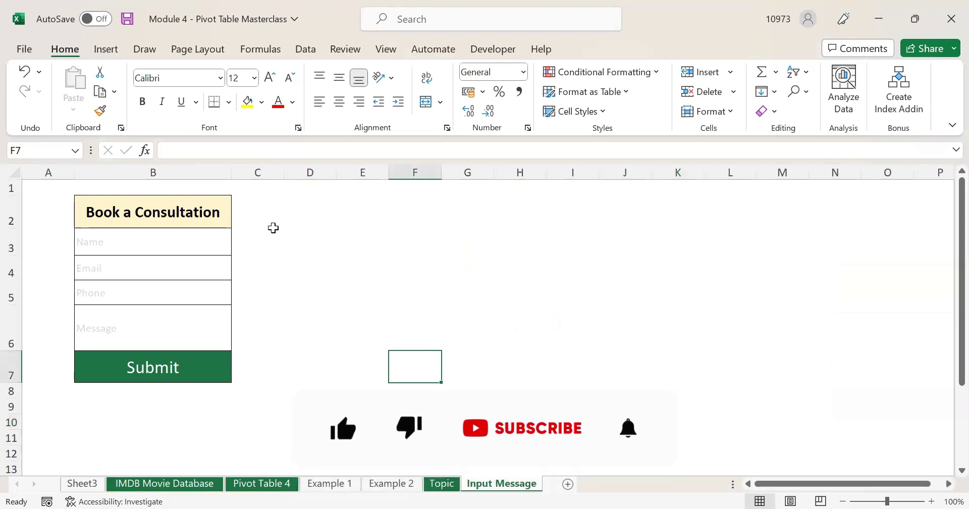
left_click_drag(220, 201, 209, 333)
left_click(313, 348)
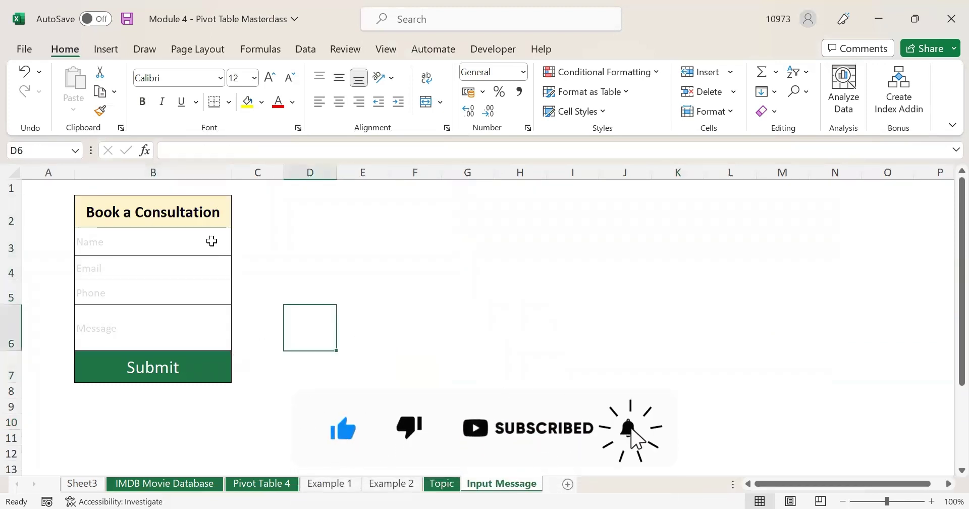
left_click_drag(212, 241, 199, 331)
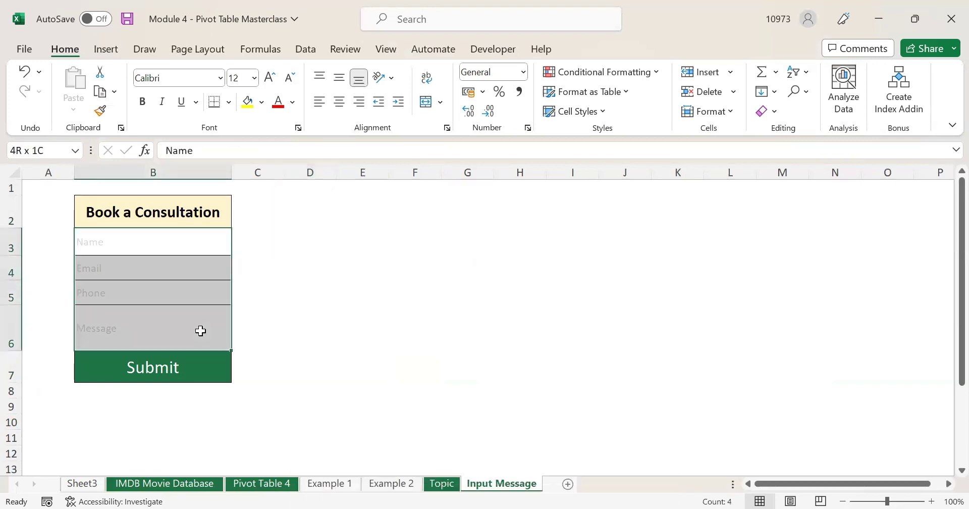
Step: Step through the Name, Email, Phone and Message cells B3:B6 twice, ending on B3
left_click(181, 237)
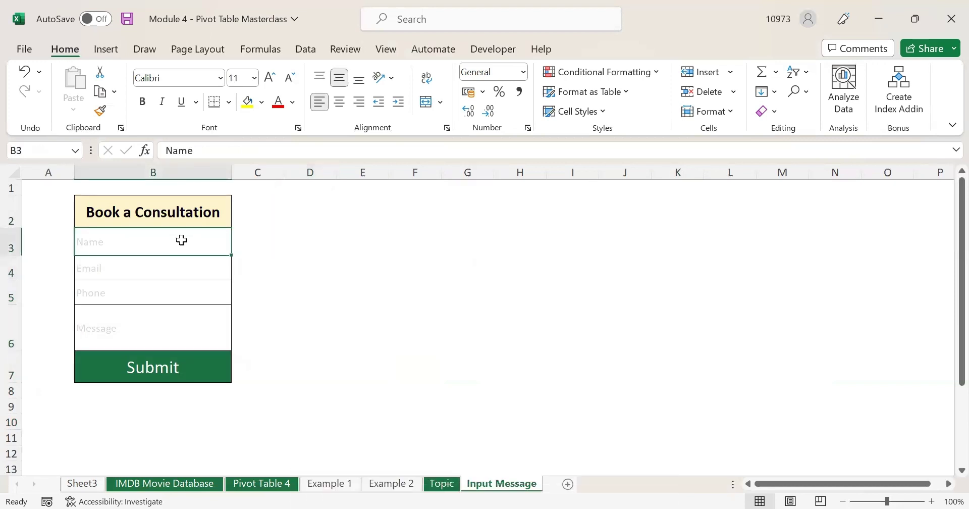
left_click(139, 265)
left_click(128, 297)
left_click(132, 331)
left_click(147, 248)
left_click(171, 268)
left_click(177, 292)
left_click(187, 319)
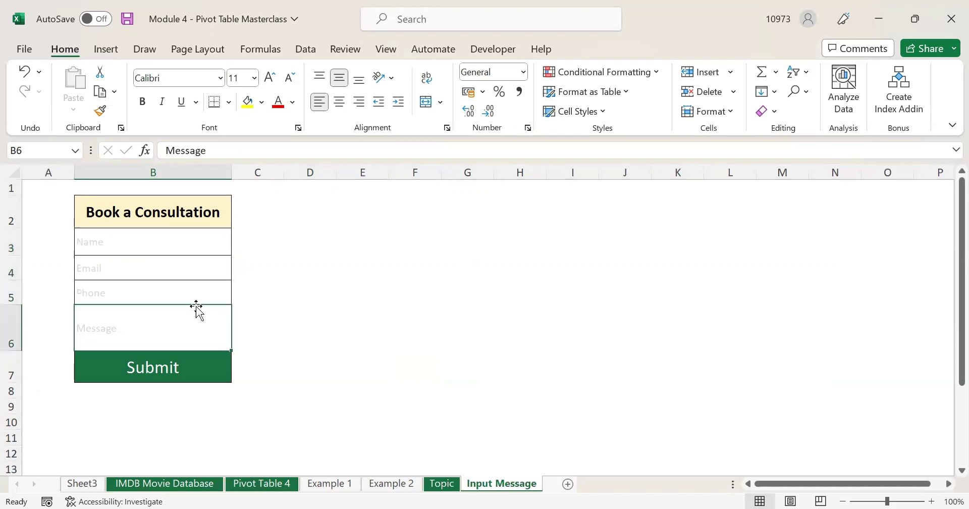
left_click(183, 244)
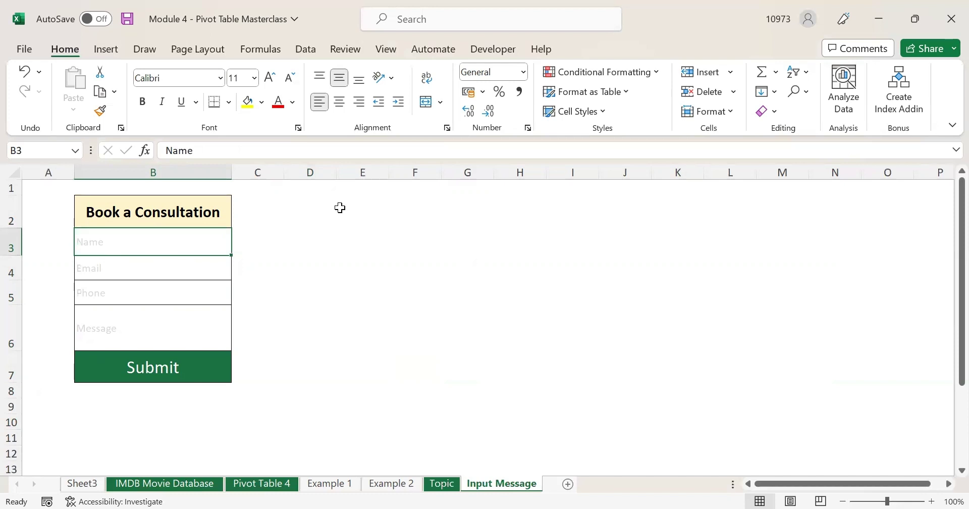
Step: Give B3 a validation input message titled 'Name' reading 'Please provide your full name', then test it
left_click(305, 53)
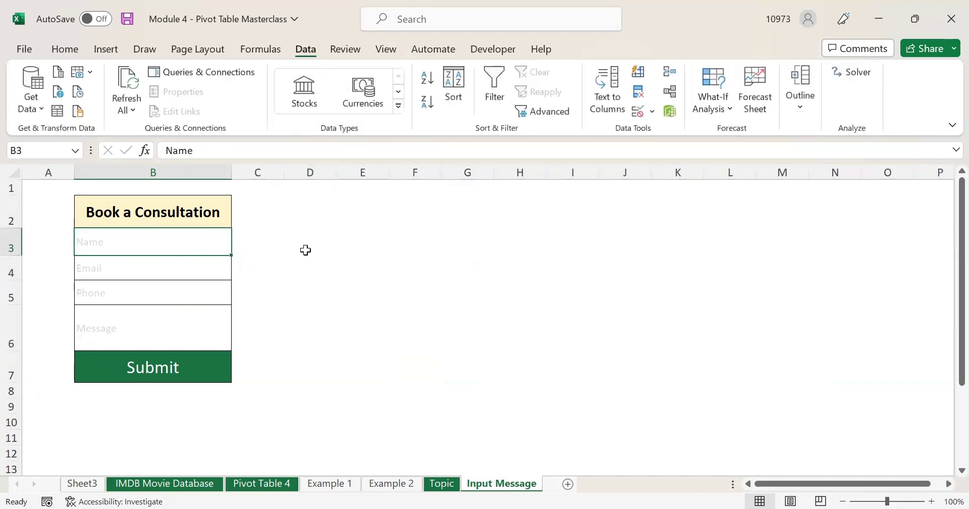
left_click(637, 113)
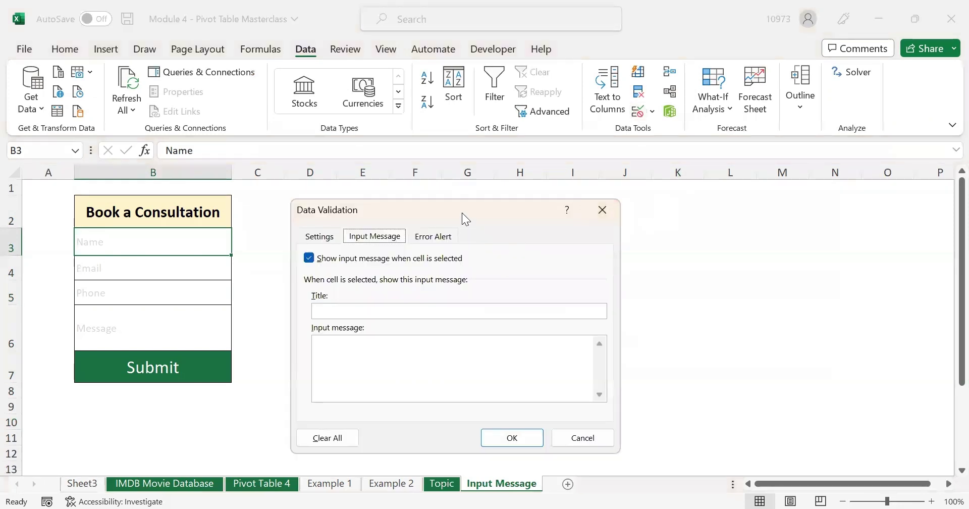
left_click_drag(339, 219, 363, 207)
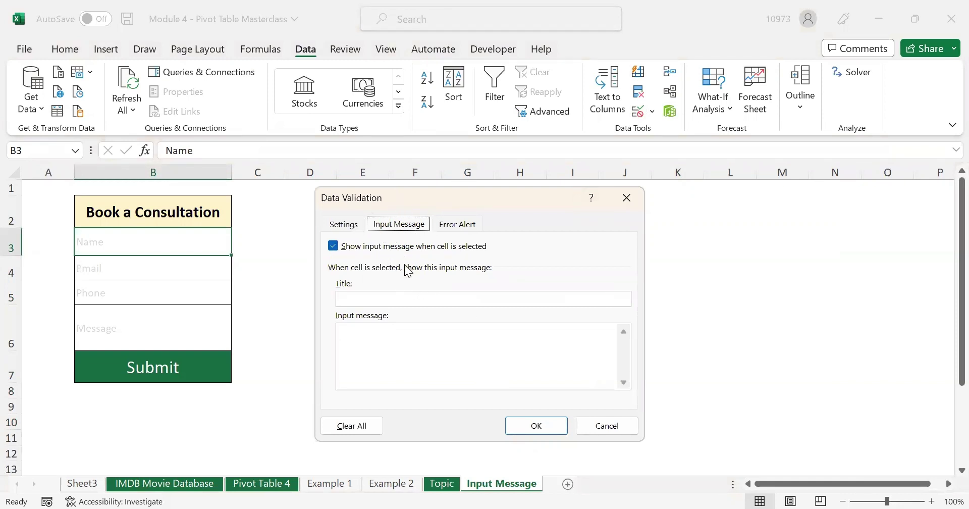
left_click(383, 299)
type("Name")
left_click(381, 341)
type("Please provide")
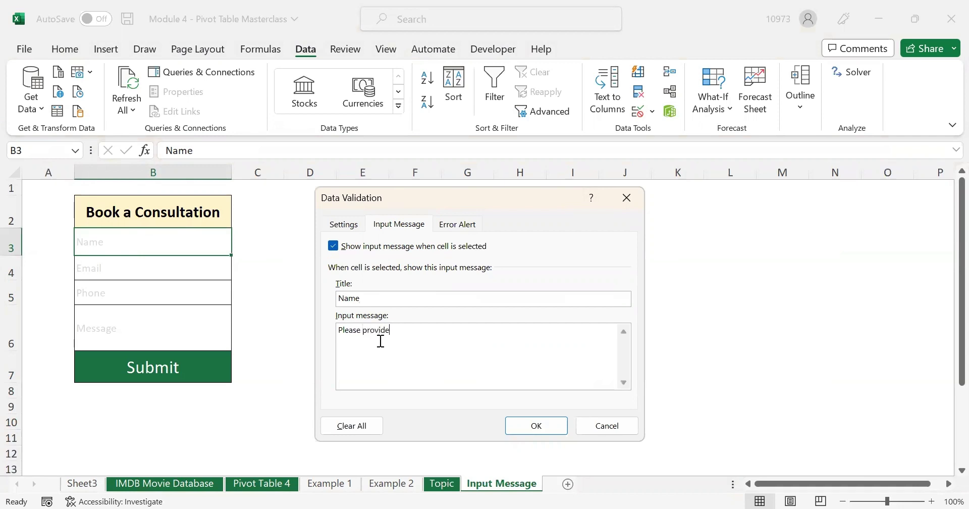
type(" your full name")
left_click_drag(372, 326, 343, 328)
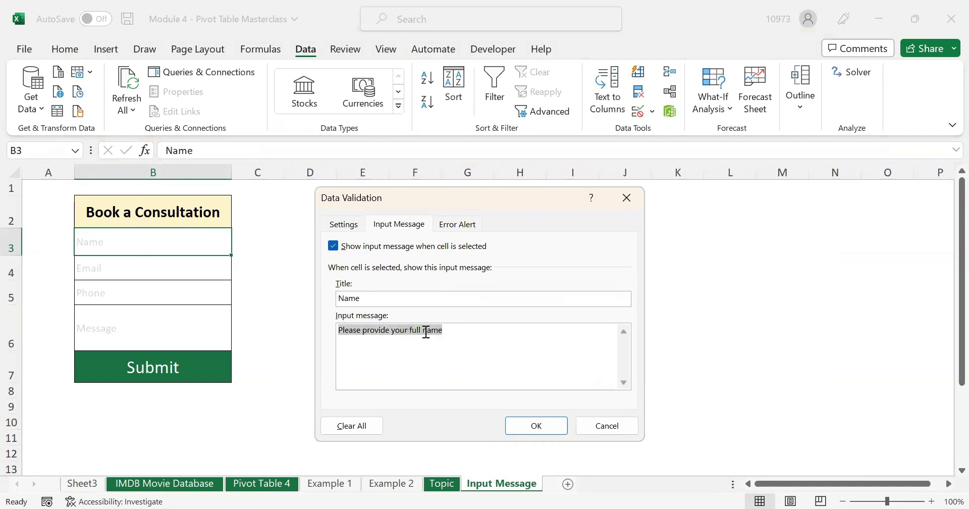
left_click(534, 424)
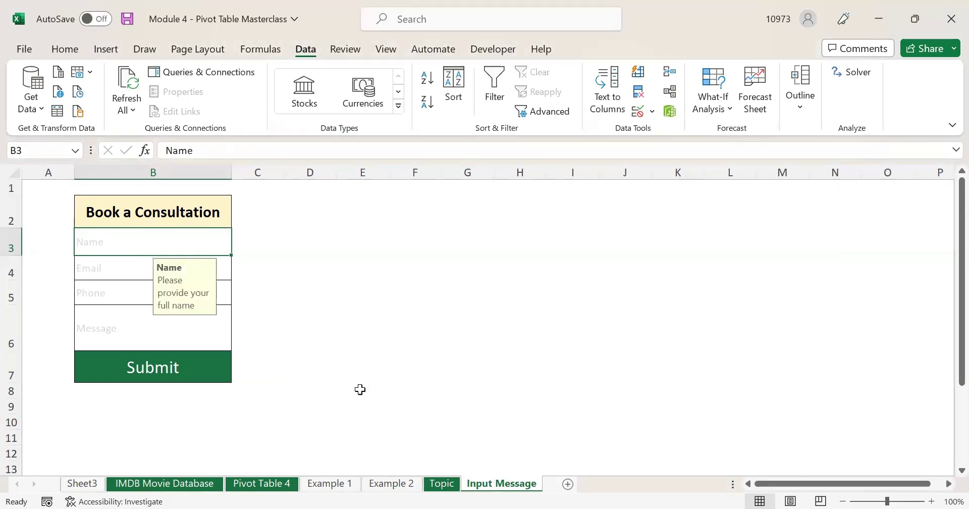
left_click(141, 338)
left_click(126, 244)
Step: Give B4 an input message titled 'Email' reading 'Please provide a valid email address'
left_click(119, 268)
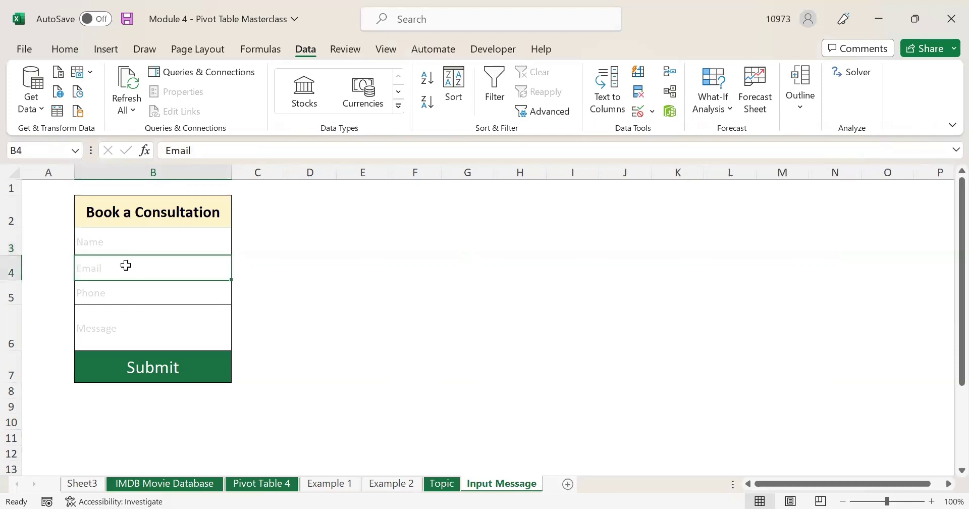
left_click(637, 112)
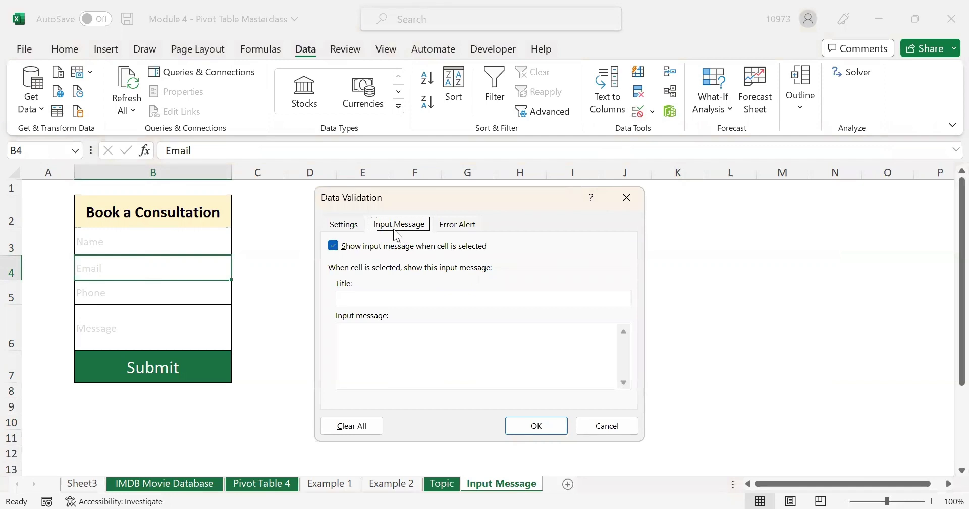
left_click(384, 299)
type("Email")
left_click(389, 364)
type("Please provide a valid email")
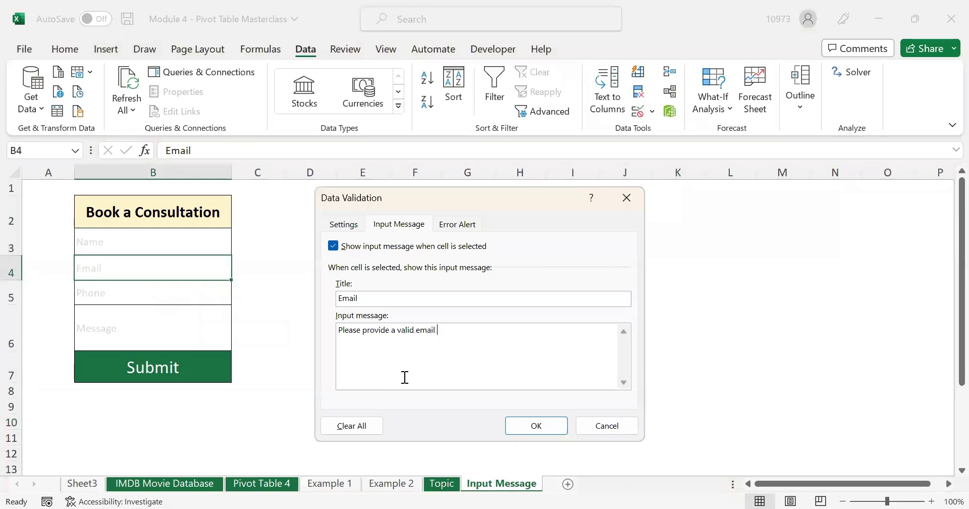
type(" address")
left_click(535, 425)
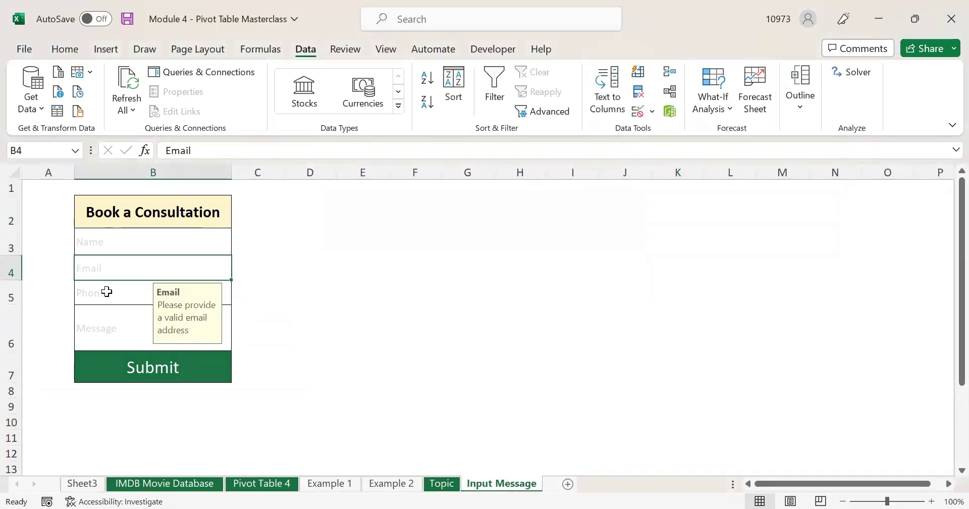
Step: Give B5 an input message titled 'Phone' reading 'Please provide a valid phone no'
left_click(106, 290)
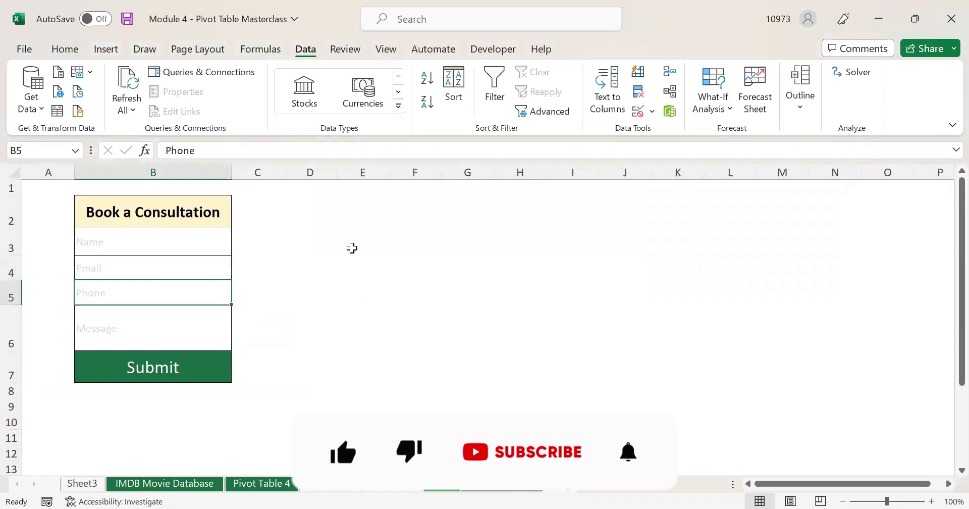
left_click(637, 111)
left_click(415, 298)
type("Phone")
key("Tab")
type("Please provid")
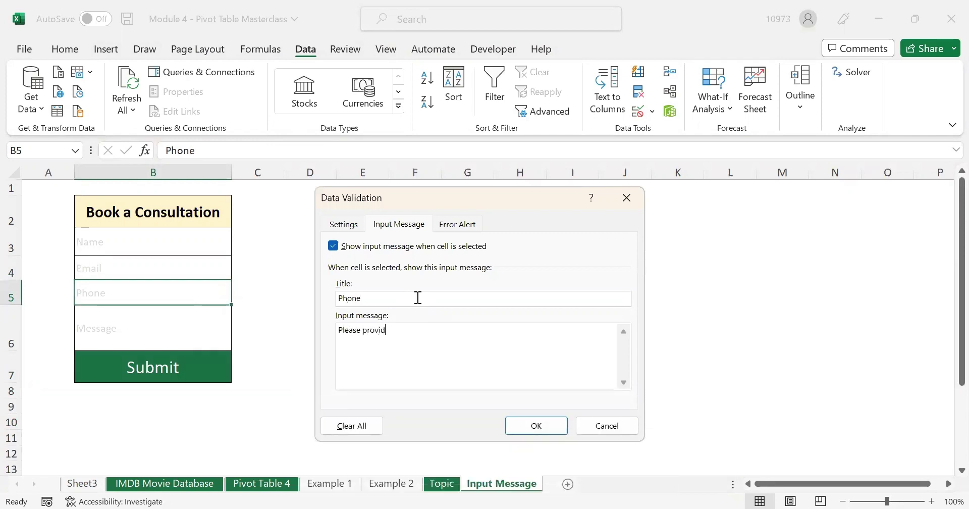
type("e a valiud")
key("BackSpace")
key("BackSpace")
type("d phone no")
left_click(523, 426)
Step: Give B6 an input message titled 'Message' reading 'Please enter your message here'
left_click(163, 310)
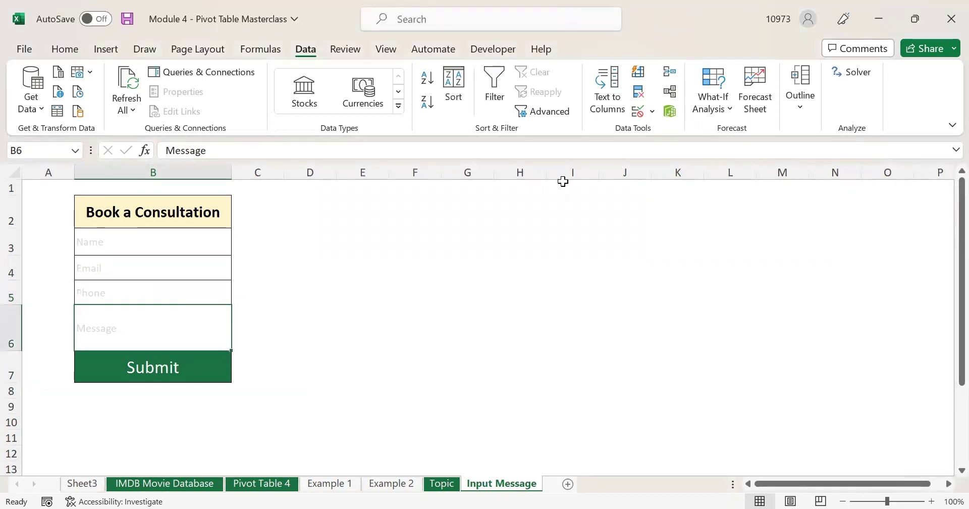
left_click(637, 111)
left_click(411, 297)
type("Message")
key("Tab")
type("Please enter your messafge")
key("BackSpace")
key("BackSpace")
key("BackSpace")
type("ge here")
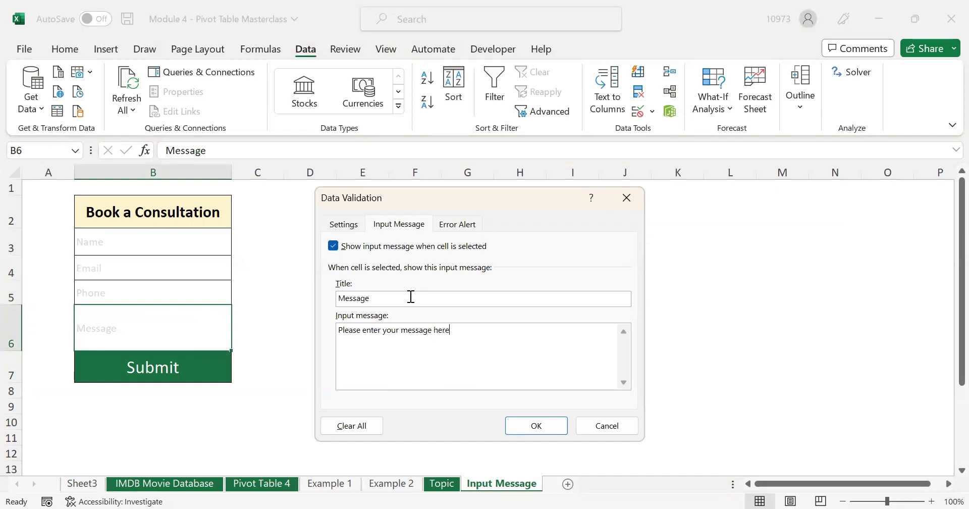
left_click(536, 426)
Step: Check each tip by selecting B3 through B6, back up, and down again
left_click(419, 417)
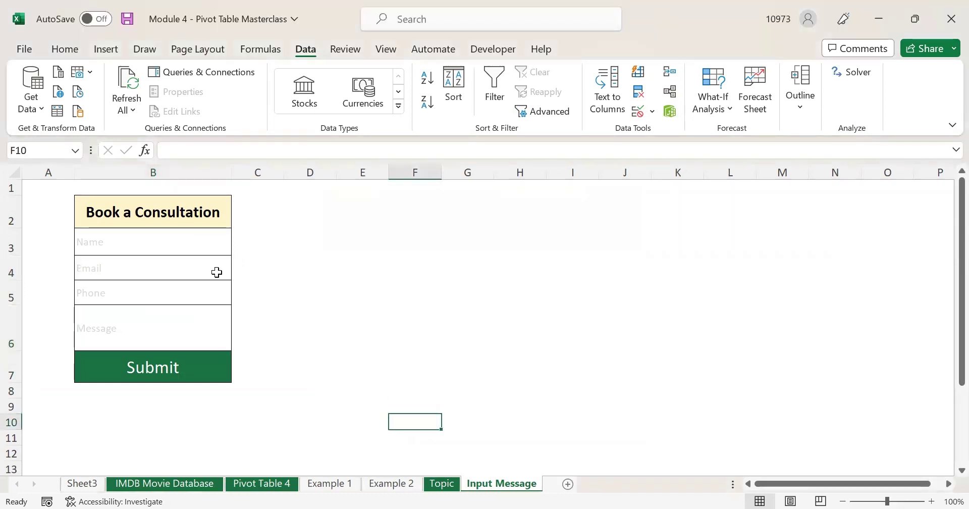
left_click(196, 245)
left_click(129, 265)
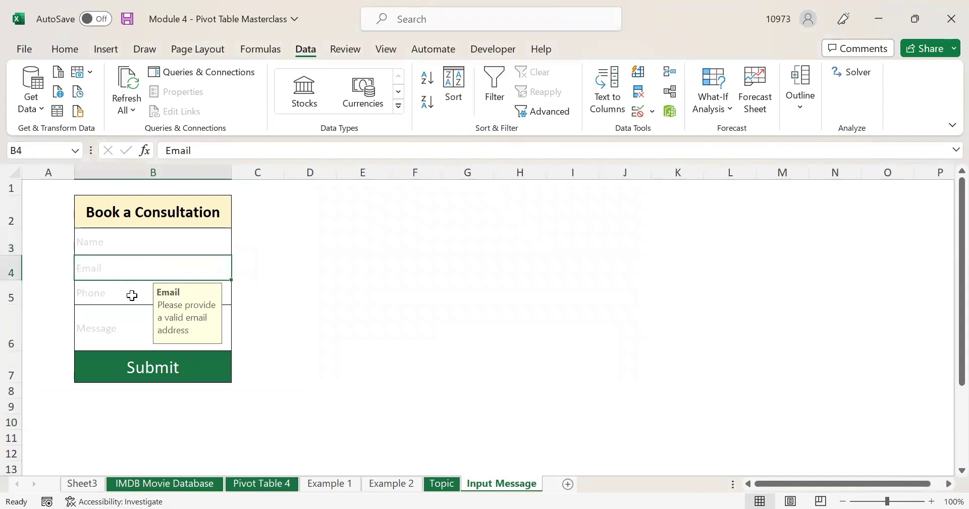
left_click(108, 296)
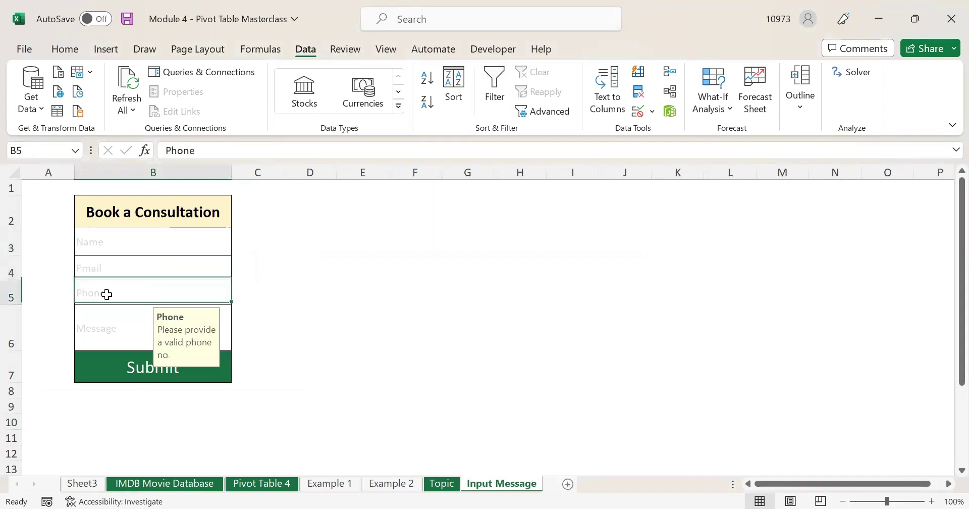
left_click(131, 323)
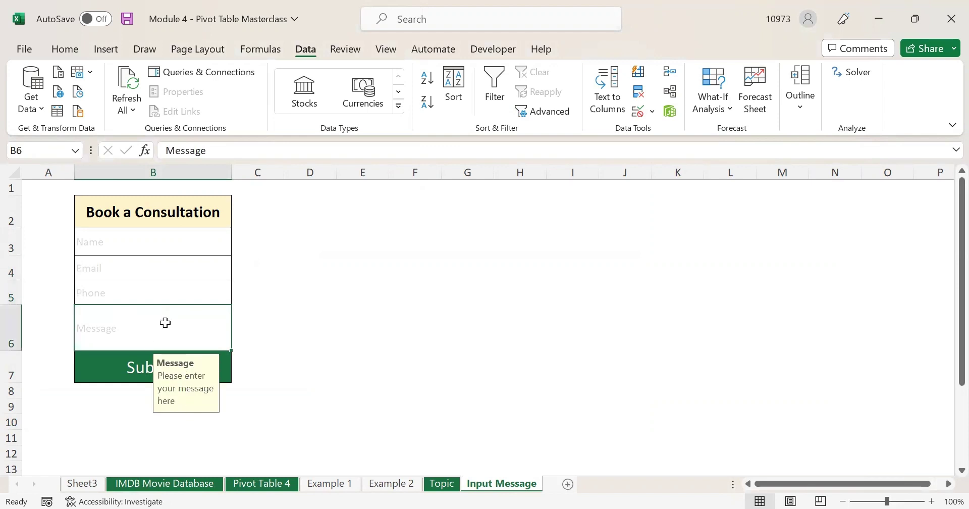
left_click(151, 295)
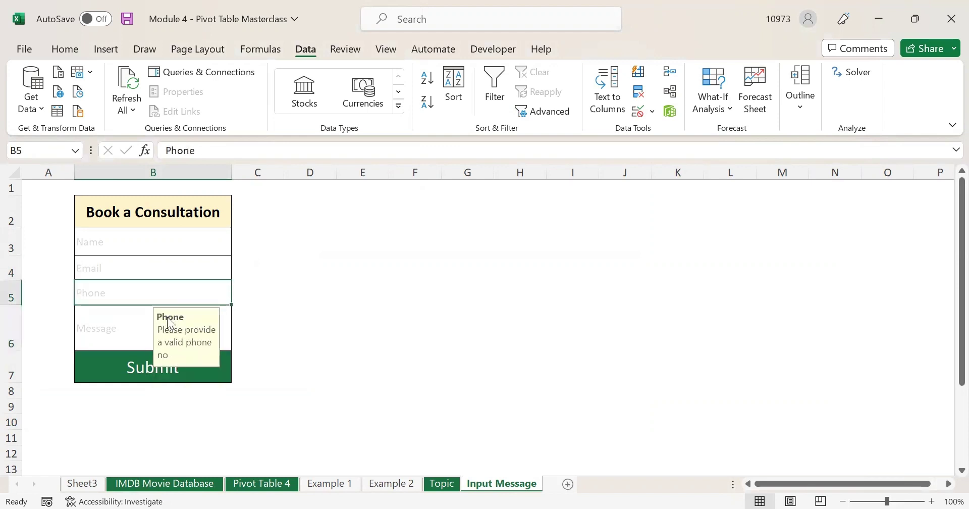
left_click(169, 268)
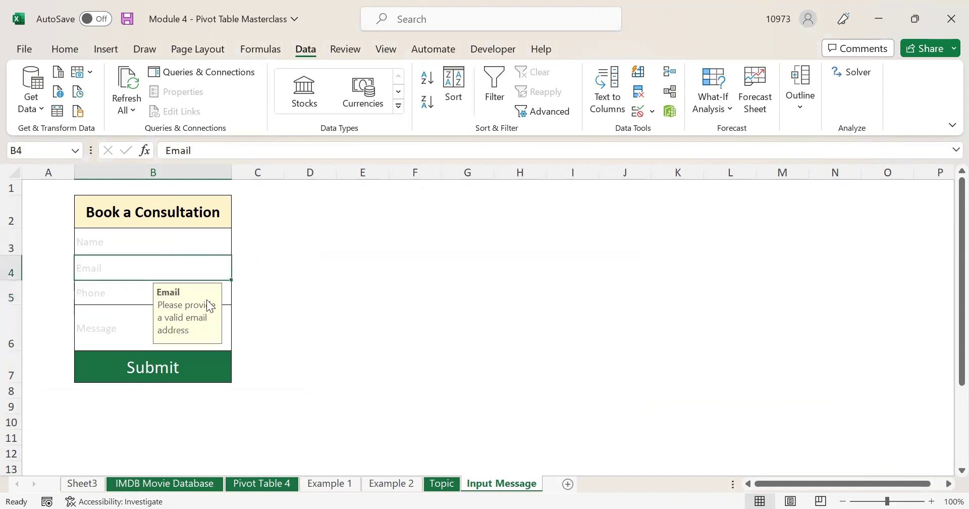
left_click(162, 242)
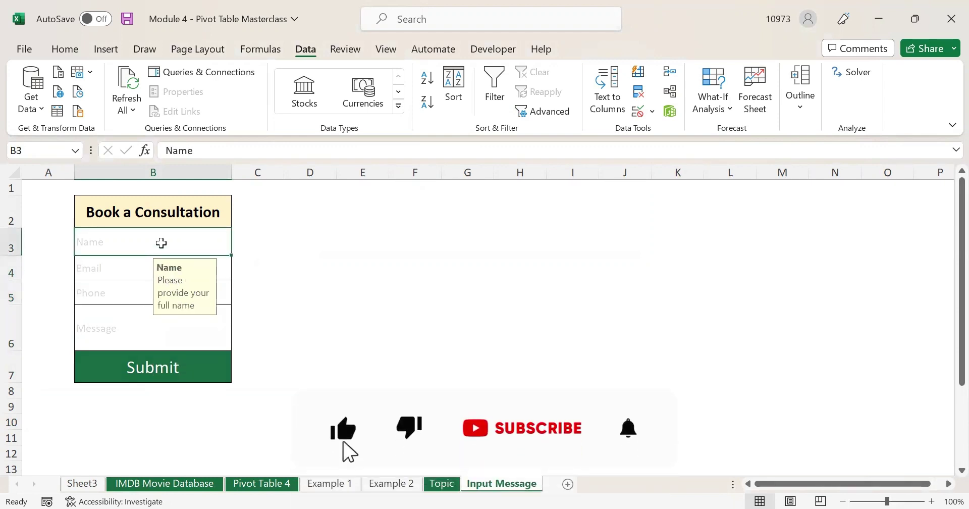
left_click(132, 262)
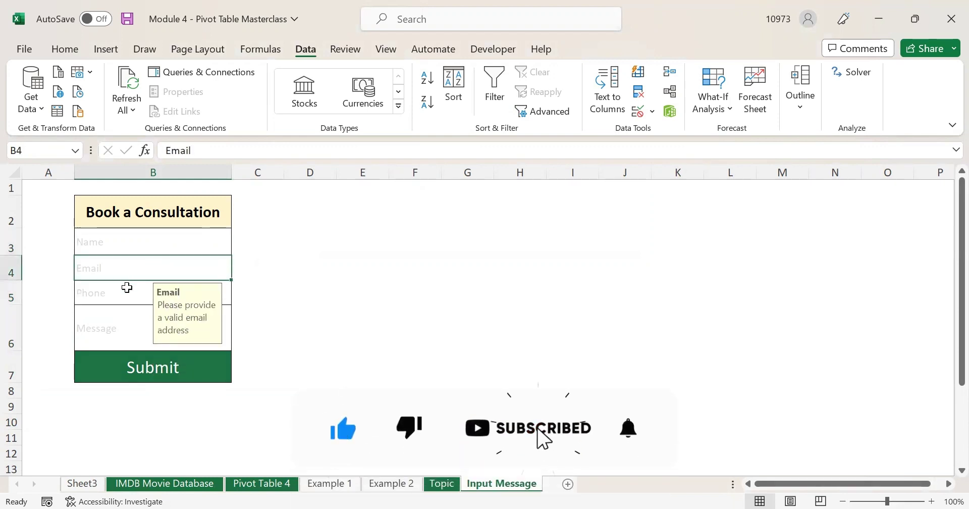
left_click(126, 290)
left_click(127, 322)
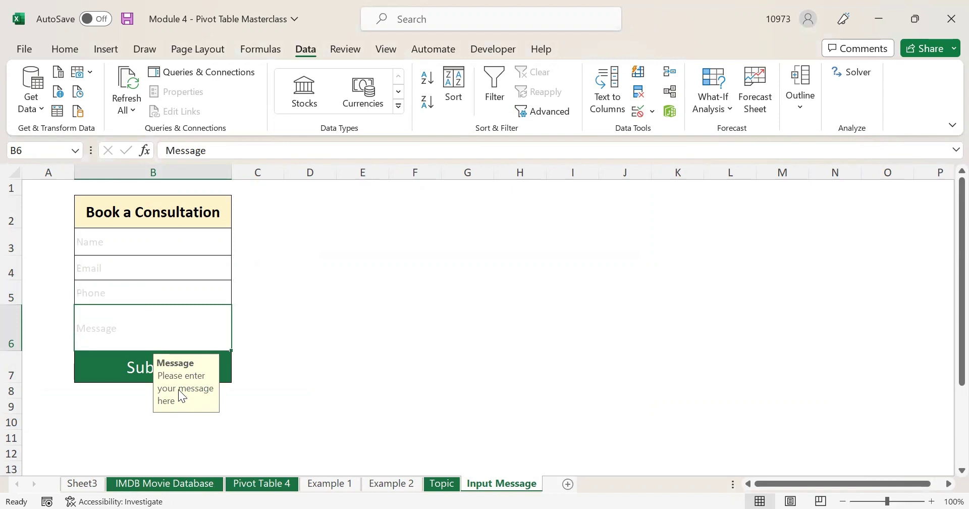
left_click(376, 324)
left_click(309, 224)
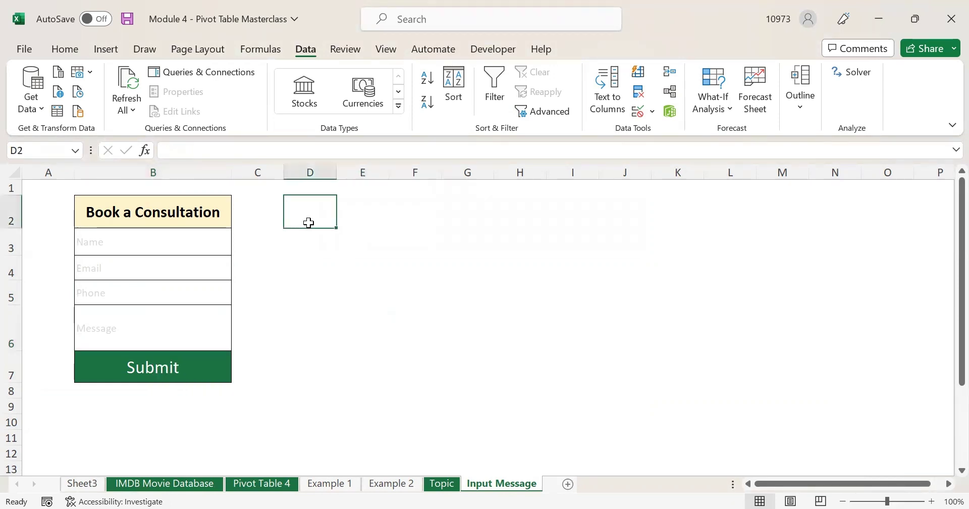
left_click(496, 258)
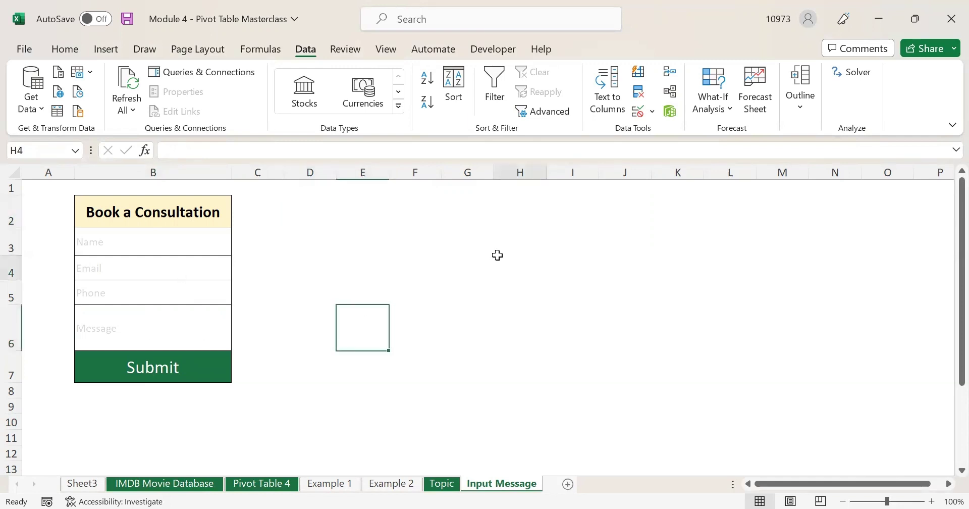
left_click(391, 238)
left_click(283, 297)
left_click(538, 368)
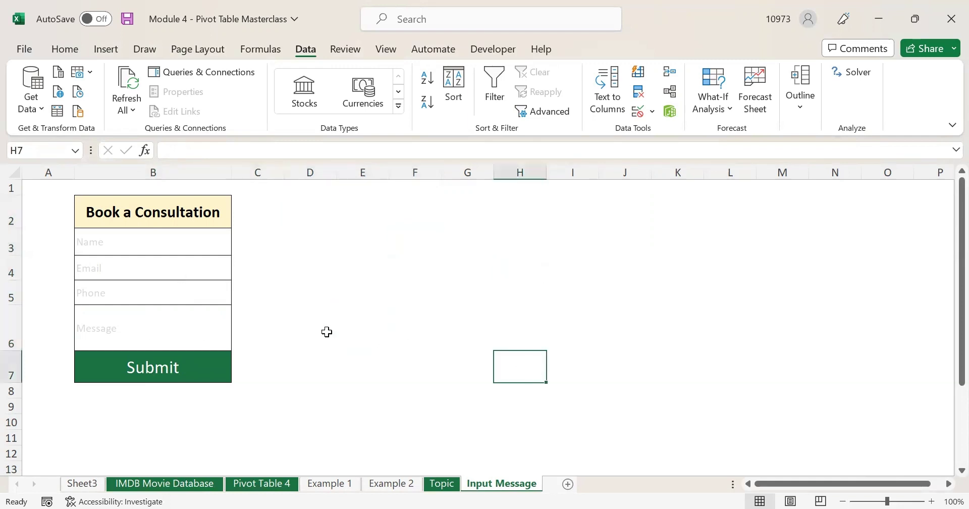
left_click(196, 236)
left_click(130, 265)
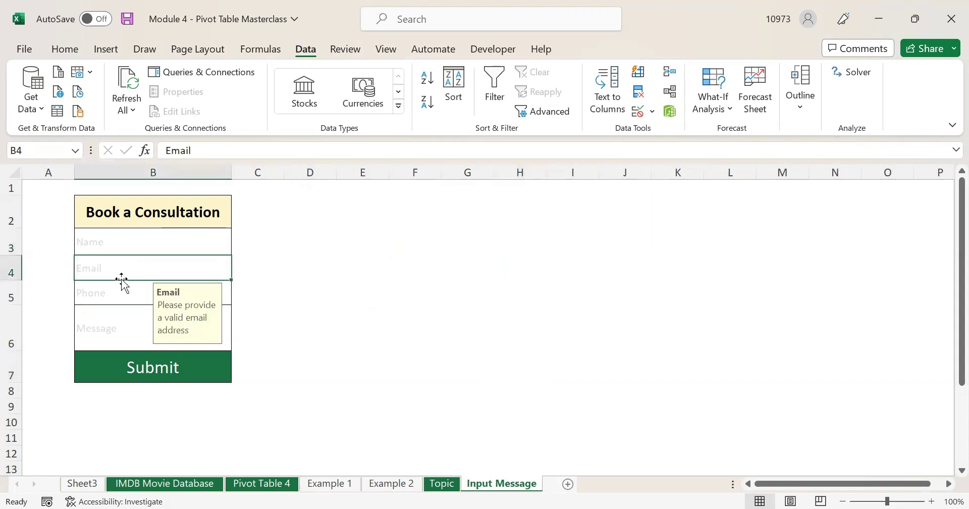
left_click(116, 287)
left_click(123, 316)
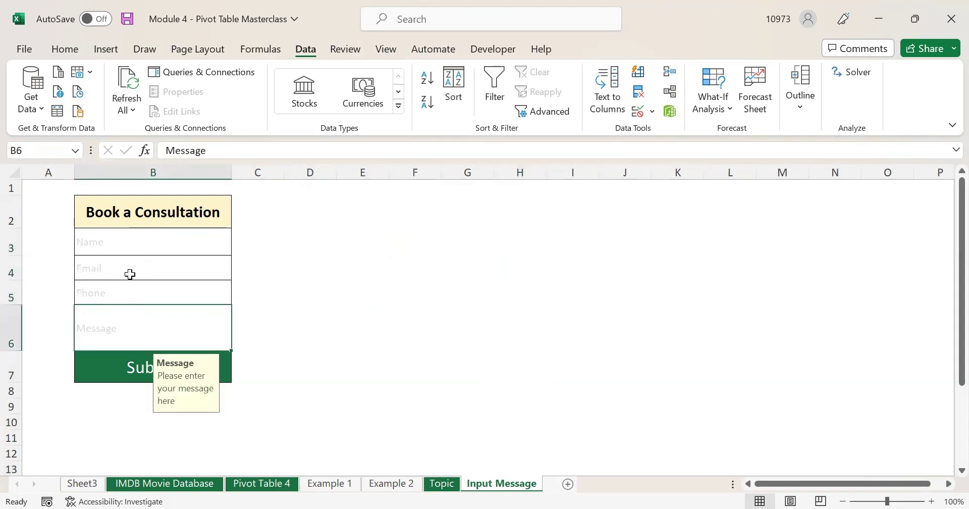
left_click(151, 243)
left_click(116, 263)
left_click(122, 290)
left_click(129, 319)
left_click(134, 289)
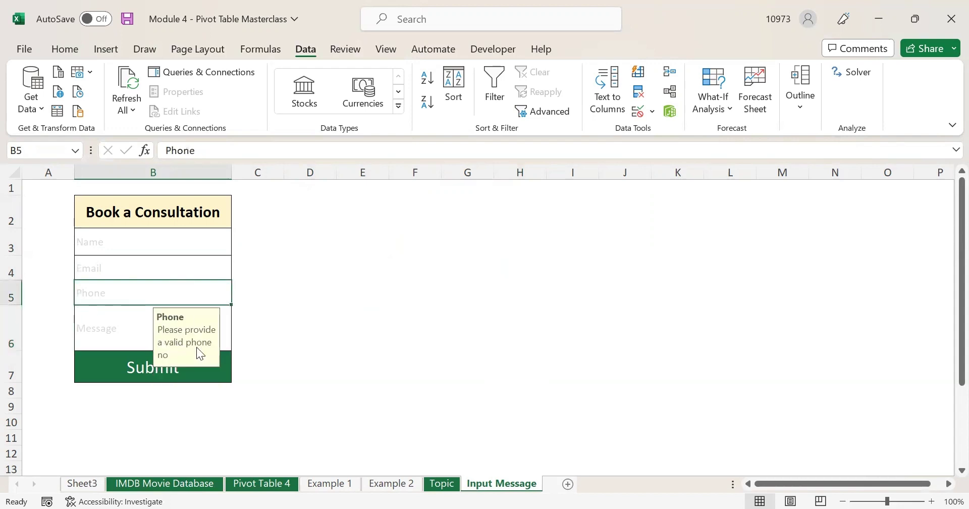
left_click(114, 330)
left_click(126, 297)
left_click(128, 269)
left_click(135, 240)
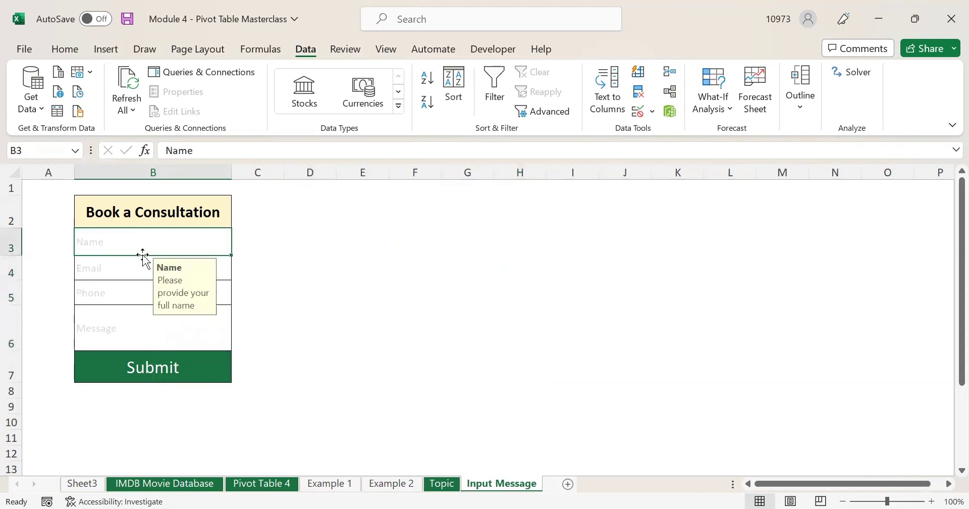
left_click(119, 268)
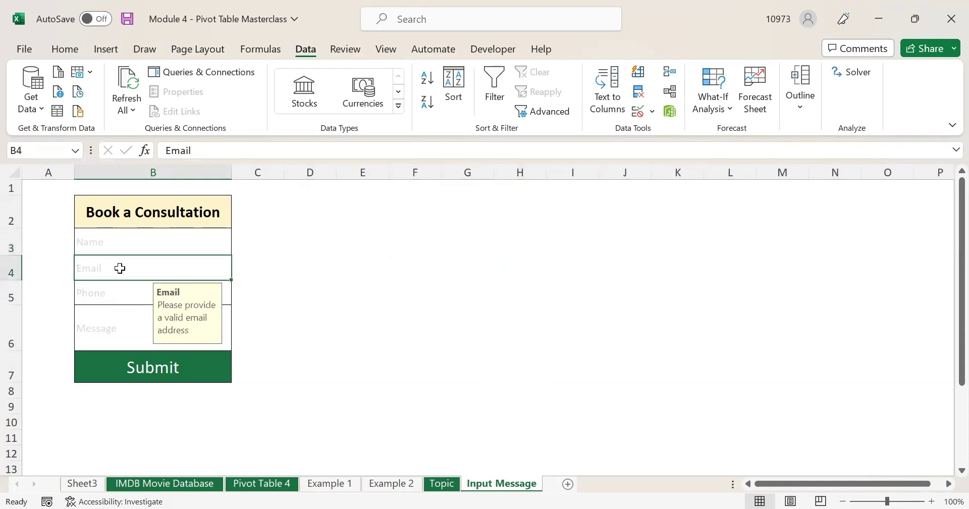
left_click(122, 289)
left_click(114, 319)
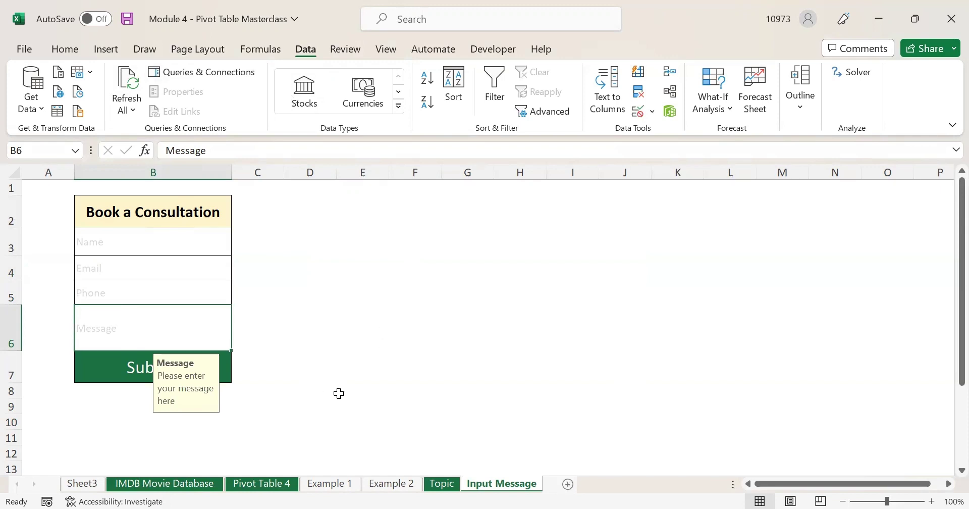
Step: Return to the Topic sheet and select the Subscribe to my Channel cell F1
left_click(454, 483)
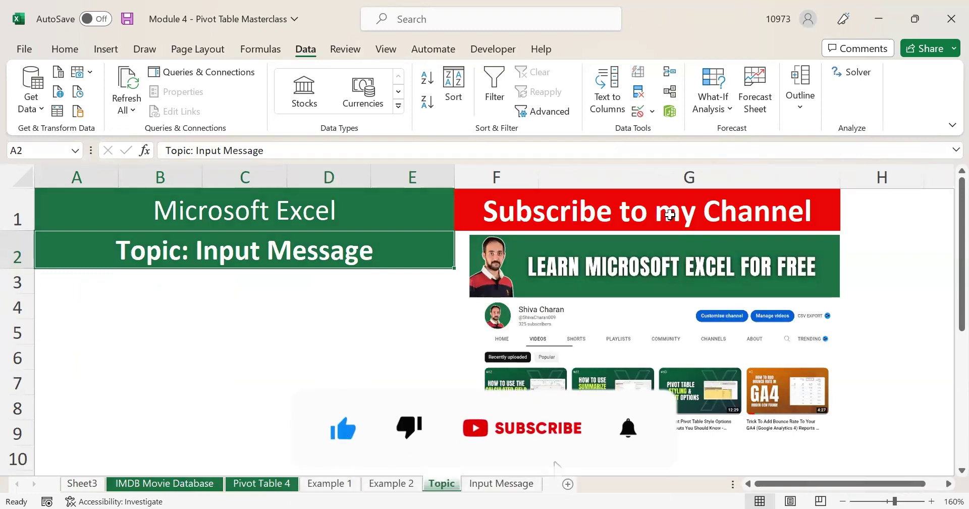
left_click(671, 213)
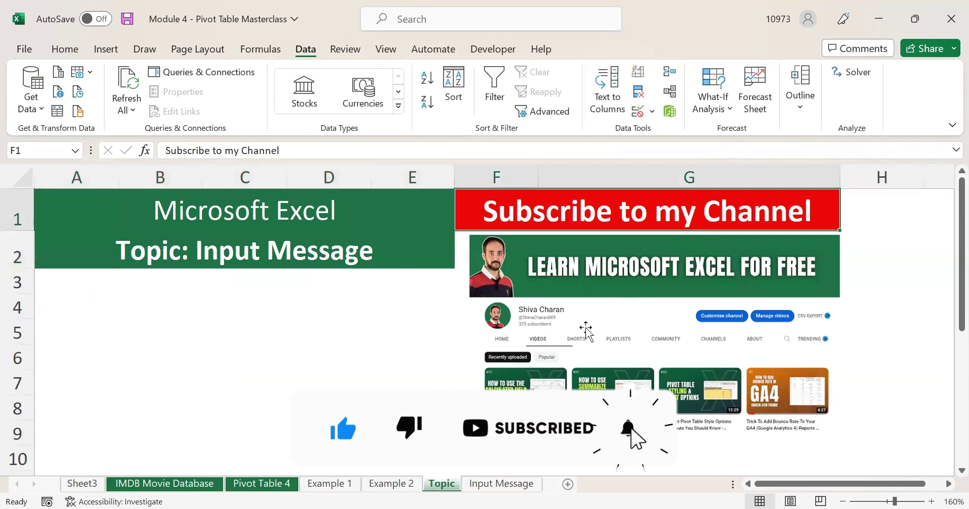